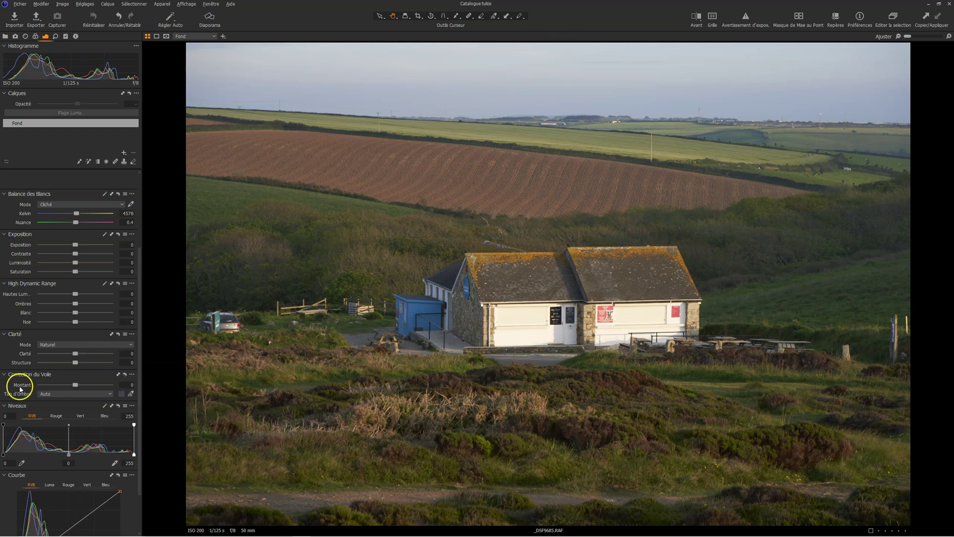
Set the haze correction (Correction du Voile) amount to 34 for the landscape photo.
{"action": "left_click", "coordinate": [47, 390]}
{"action": "left_click", "coordinate": [131, 394]}
{"action": "left_click_drag", "start_coordinate": [75, 385], "coordinate": [87, 384]}
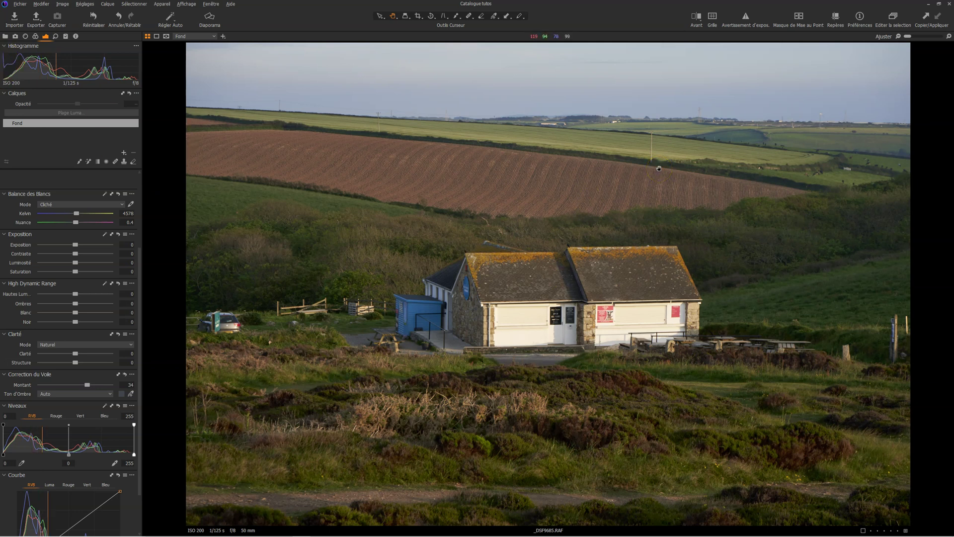
Keep the clarity mode on Naturel and set Clarté to 19 and Structure to 15.
{"action": "double_click", "coordinate": [550, 313]}
{"action": "left_click", "coordinate": [268, 324]}
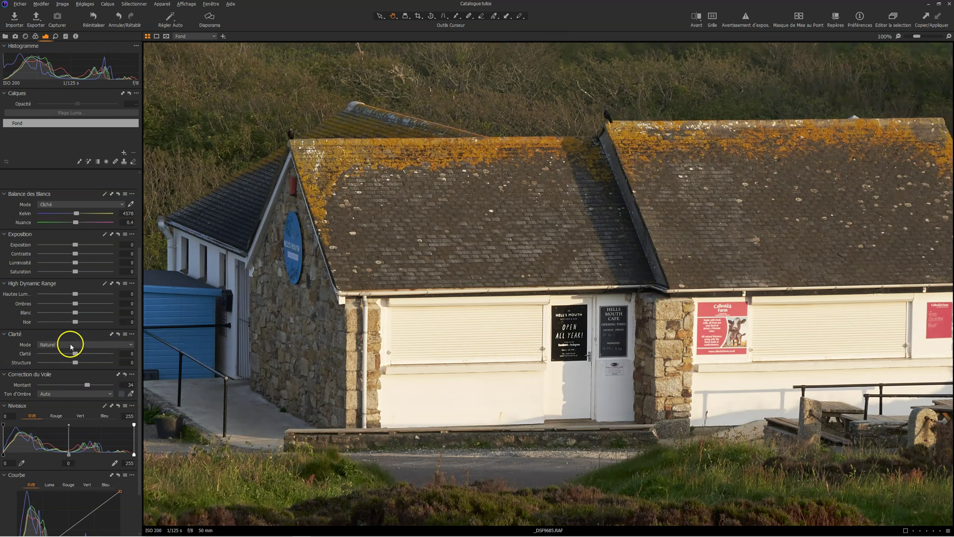
{"action": "left_click_drag", "start_coordinate": [561, 273], "coordinate": [403, 266]}
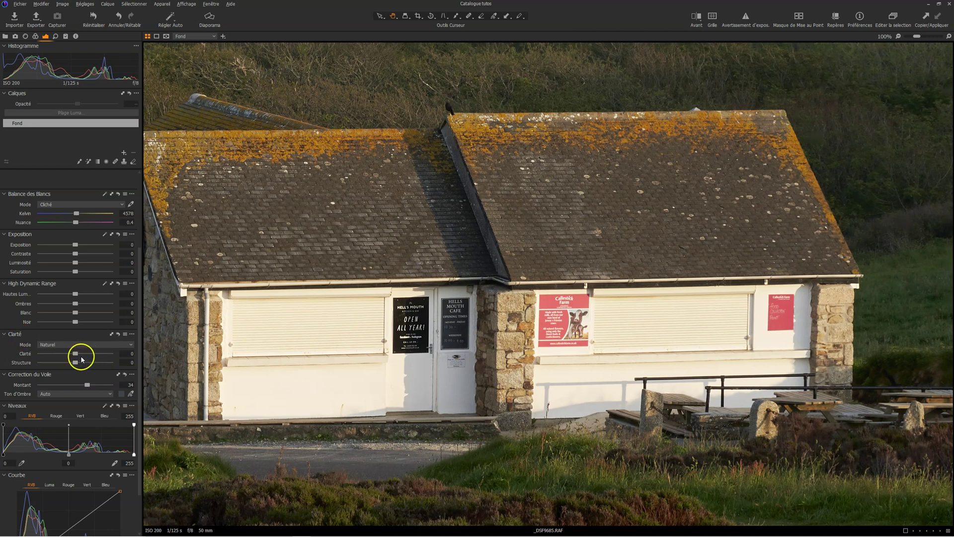
{"action": "left_click", "coordinate": [57, 345]}
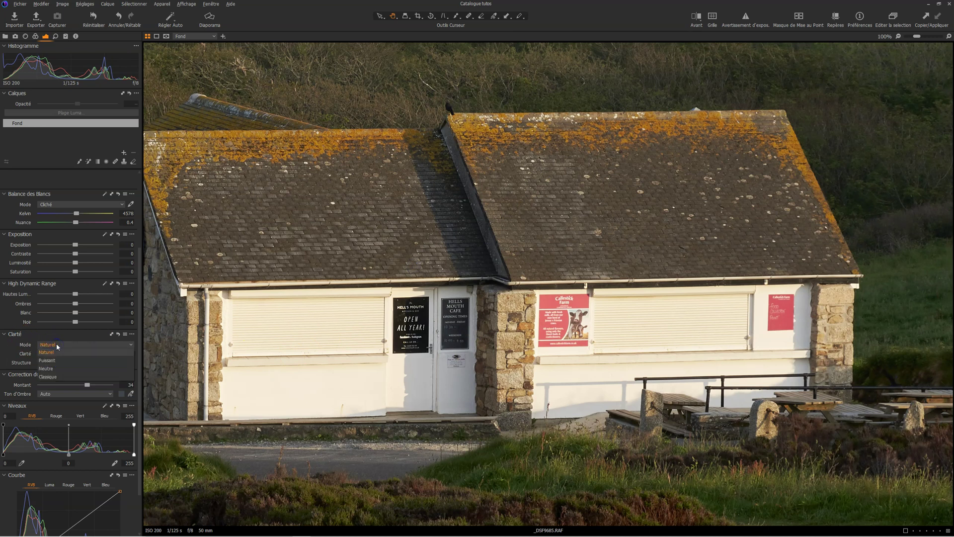
{"action": "left_click", "coordinate": [57, 351]}
{"action": "left_click", "coordinate": [76, 354]}
{"action": "left_click_drag", "start_coordinate": [76, 353], "coordinate": [84, 353]}
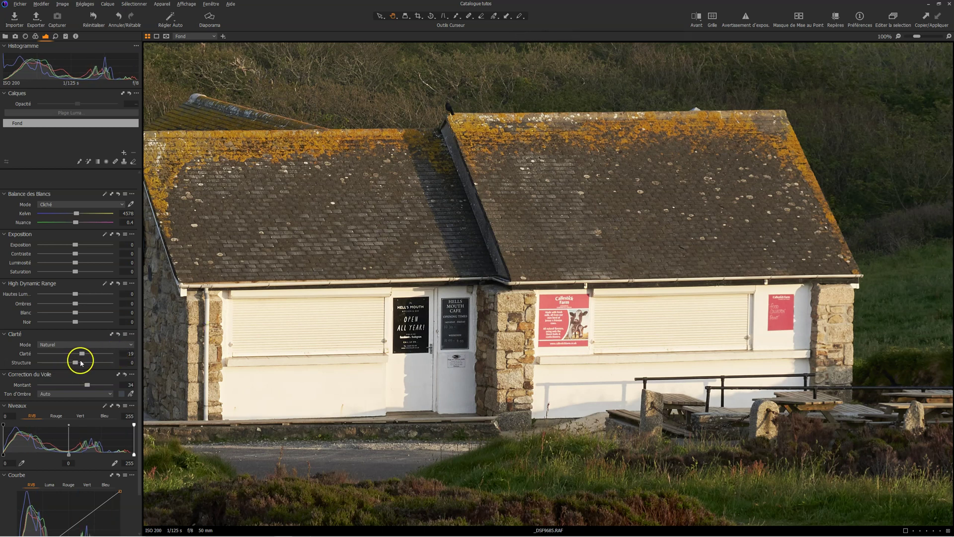
{"action": "left_click", "coordinate": [76, 364]}
{"action": "mouse_move", "coordinate": [79, 363]}
{"action": "left_mouse_down"}
{"action": "mouse_move", "coordinate": [88, 364]}
{"action": "mouse_move", "coordinate": [75, 361]}
{"action": "left_mouse_up"}
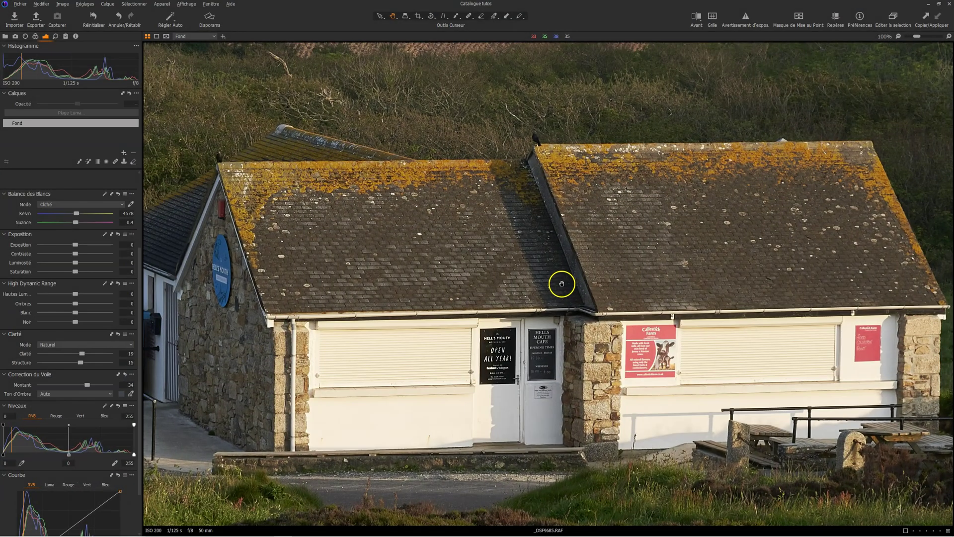
Compare the whole photo before and after the haze and clarity adjustments several times.
{"action": "left_click", "coordinate": [567, 281]}
{"action": "left_click", "coordinate": [345, 160]}
{"action": "key", "text": "y"}
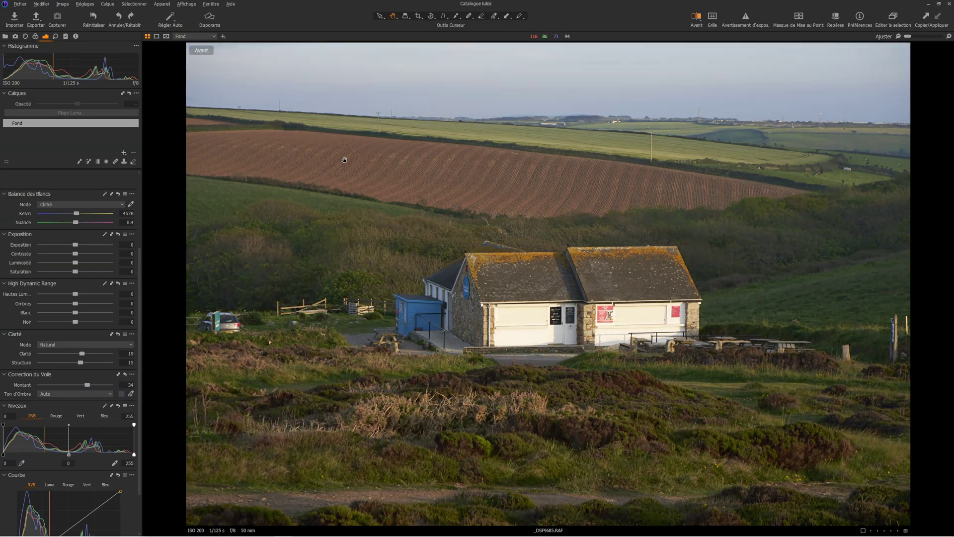
{"action": "key", "text": "y"}
{"action": "key", "text": "y"}
{"action": "key", "text": "y"}
{"action": "key", "text": "y"}
{"action": "key", "text": "y"}
{"action": "key", "text": "y"}
{"action": "key", "text": "y"}
{"action": "key", "text": "y"}
{"action": "key", "text": "y"}
{"action": "left_click", "coordinate": [345, 158]}
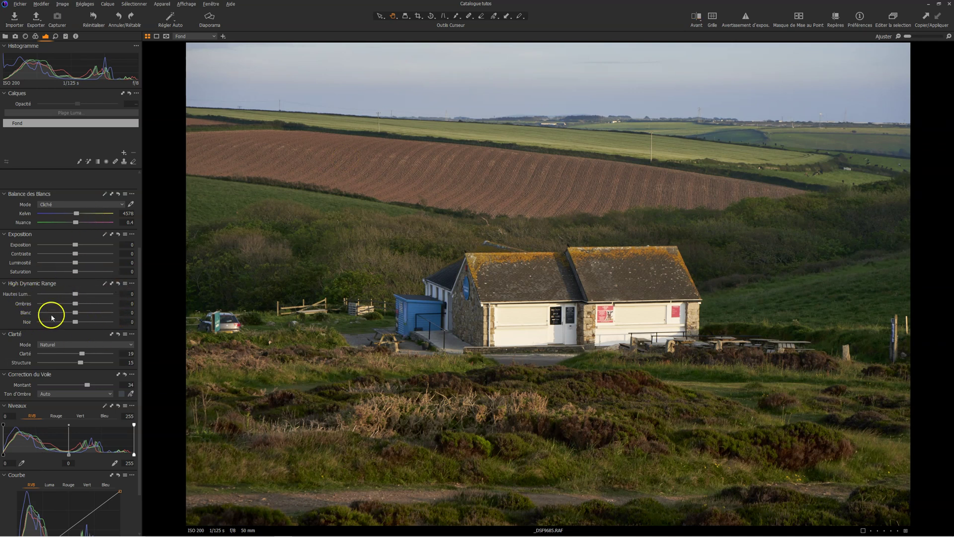
Try raising the High Dynamic Range shadows (Ombres) to 19 and reset them.
{"action": "left_click", "coordinate": [77, 304]}
{"action": "left_click_drag", "start_coordinate": [77, 304], "coordinate": [84, 304]}
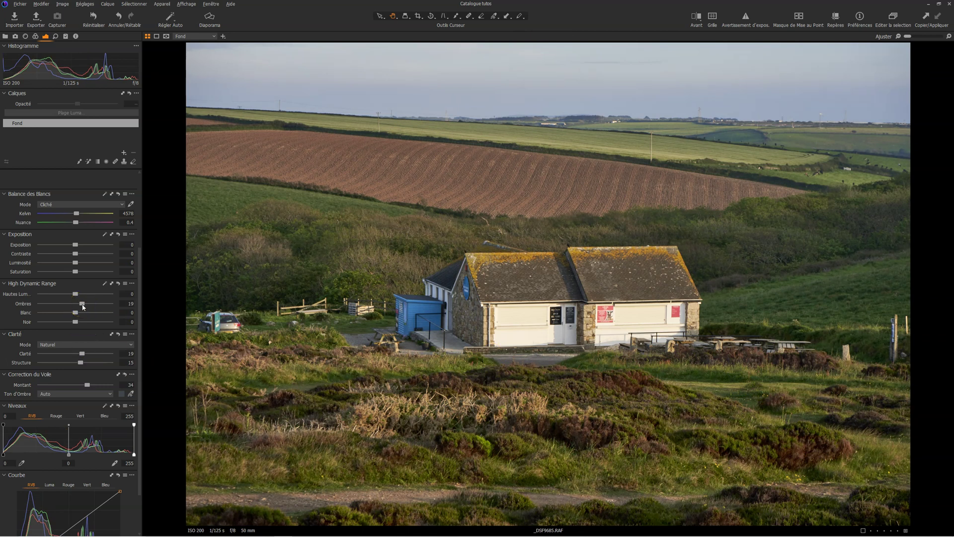
{"action": "double_click", "coordinate": [82, 304]}
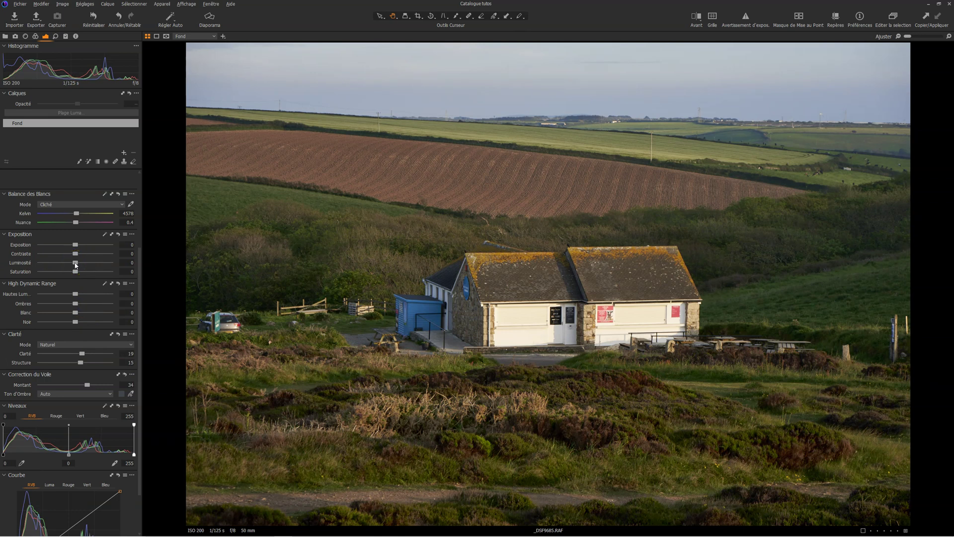
Set the exposure's Luminosité to 10 and Saturation to 21.
{"action": "left_click_drag", "start_coordinate": [76, 264], "coordinate": [83, 264]}
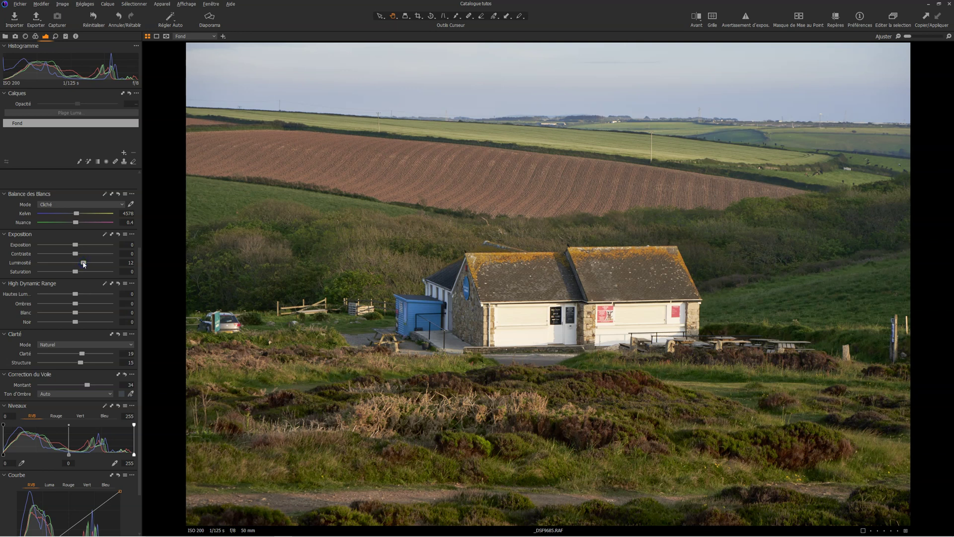
{"action": "left_click_drag", "start_coordinate": [83, 264], "coordinate": [83, 264]}
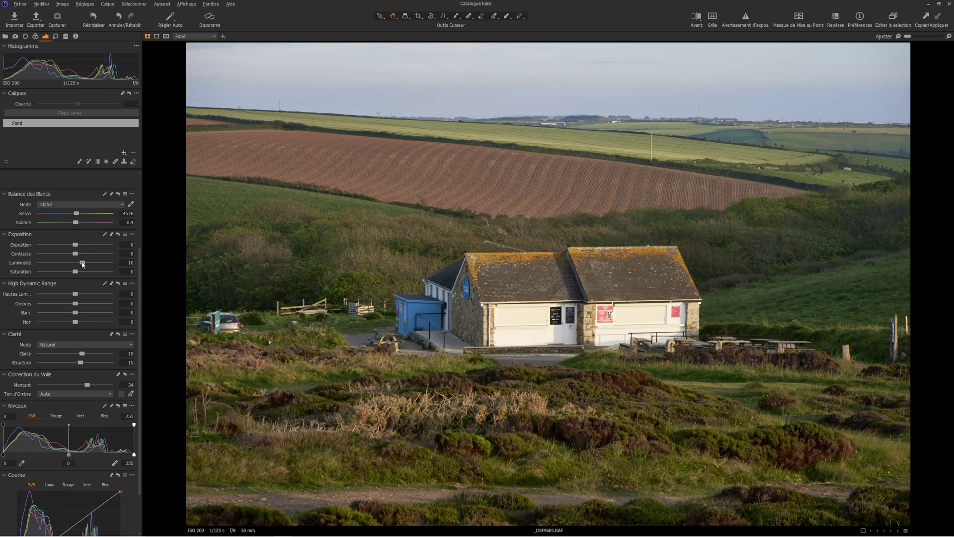
{"action": "left_click", "coordinate": [75, 272]}
{"action": "left_click_drag", "start_coordinate": [75, 272], "coordinate": [83, 273]}
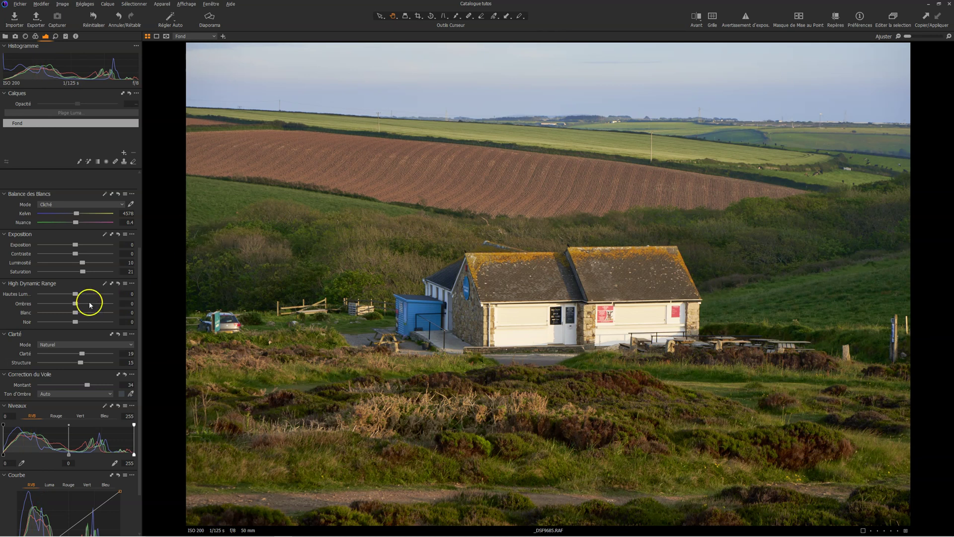
Try High Dynamic Range highlights at -84 and -72, check the white building walls up close, and reset the highlights.
{"action": "left_click", "coordinate": [77, 295]}
{"action": "left_click_drag", "start_coordinate": [77, 295], "coordinate": [46, 293]}
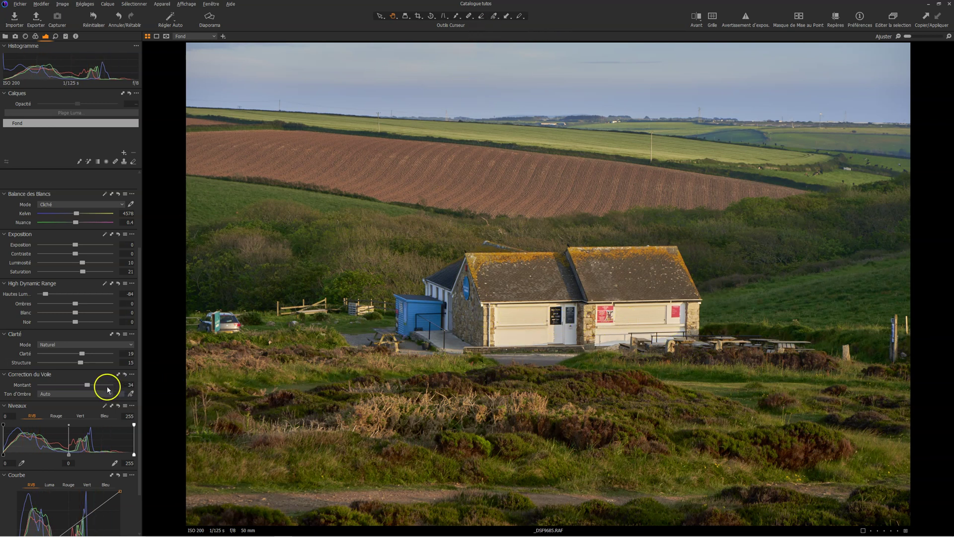
{"action": "mouse_move", "coordinate": [47, 295]}
{"action": "left_mouse_down"}
{"action": "mouse_move", "coordinate": [86, 295]}
{"action": "mouse_move", "coordinate": [50, 295]}
{"action": "left_mouse_up"}
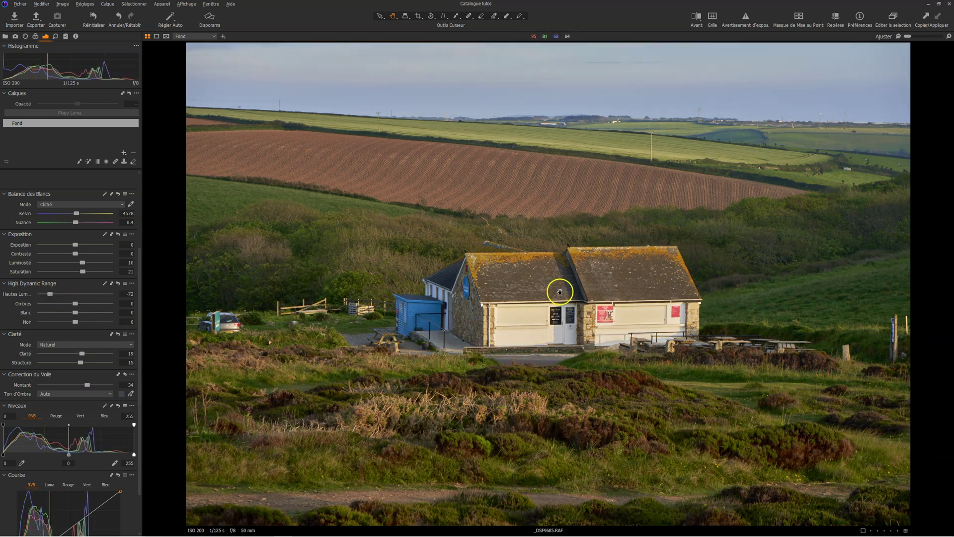
{"action": "left_click", "coordinate": [526, 324]}
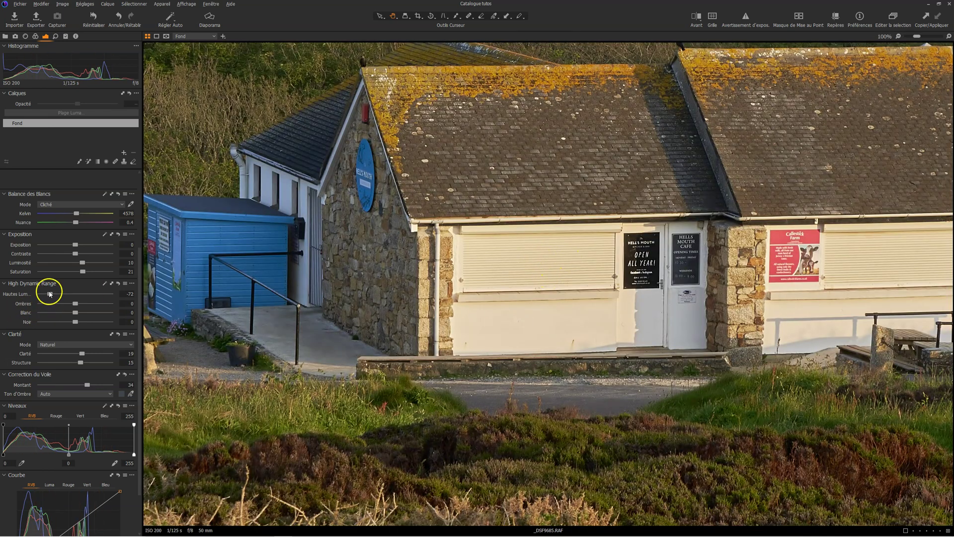
{"action": "double_click", "coordinate": [50, 294]}
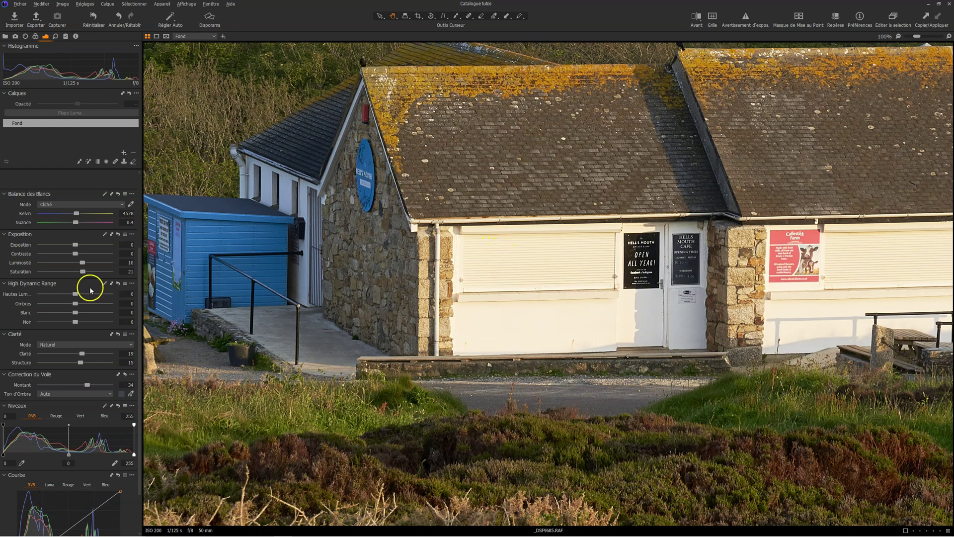
Lower the High Dynamic Range highlights to -56 and the whites (Blanc) to -41.
{"action": "left_click_drag", "start_coordinate": [75, 294], "coordinate": [56, 295]}
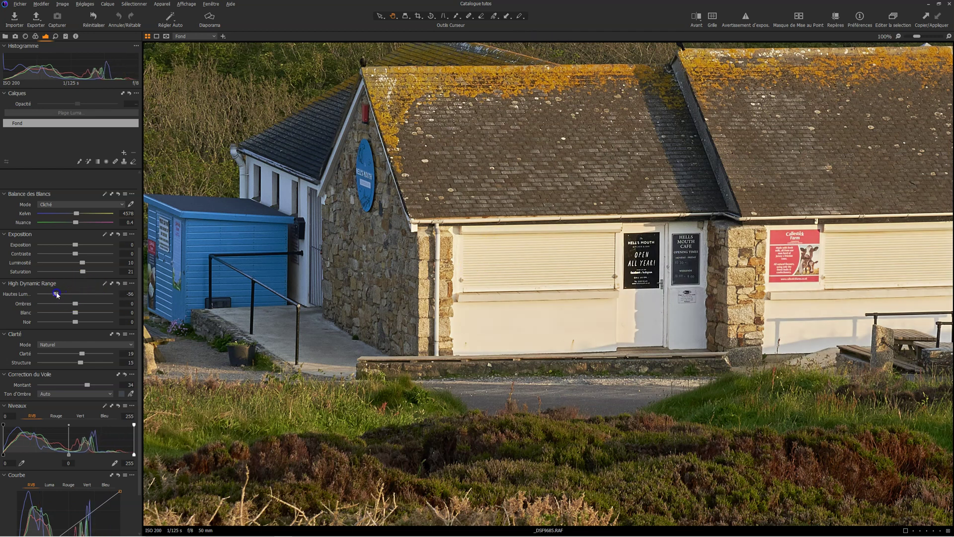
{"action": "left_click", "coordinate": [75, 313]}
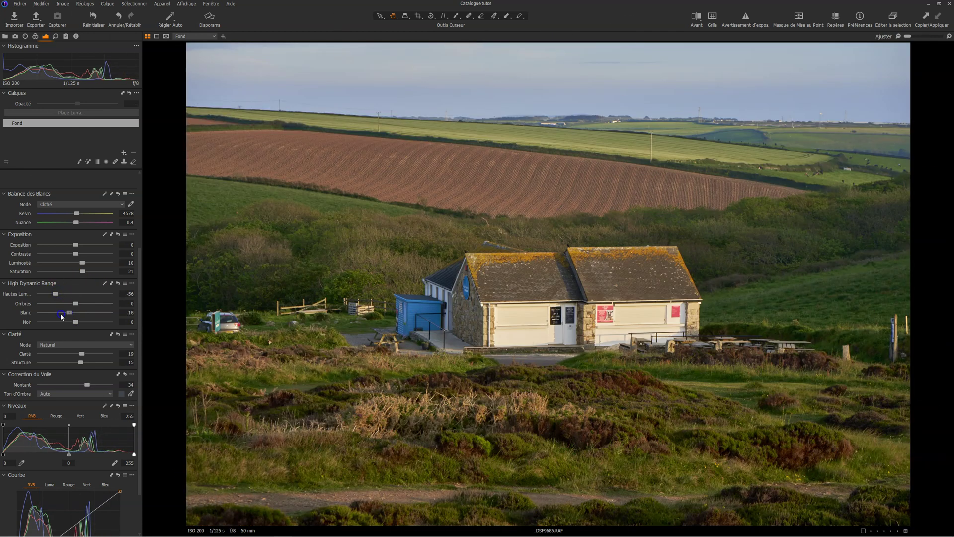
{"action": "mouse_move", "coordinate": [61, 313]}
{"action": "left_mouse_down"}
{"action": "mouse_move", "coordinate": [43, 312]}
{"action": "mouse_move", "coordinate": [61, 313]}
{"action": "left_mouse_up"}
{"action": "left_click", "coordinate": [125, 360]}
{"action": "left_click", "coordinate": [100, 239]}
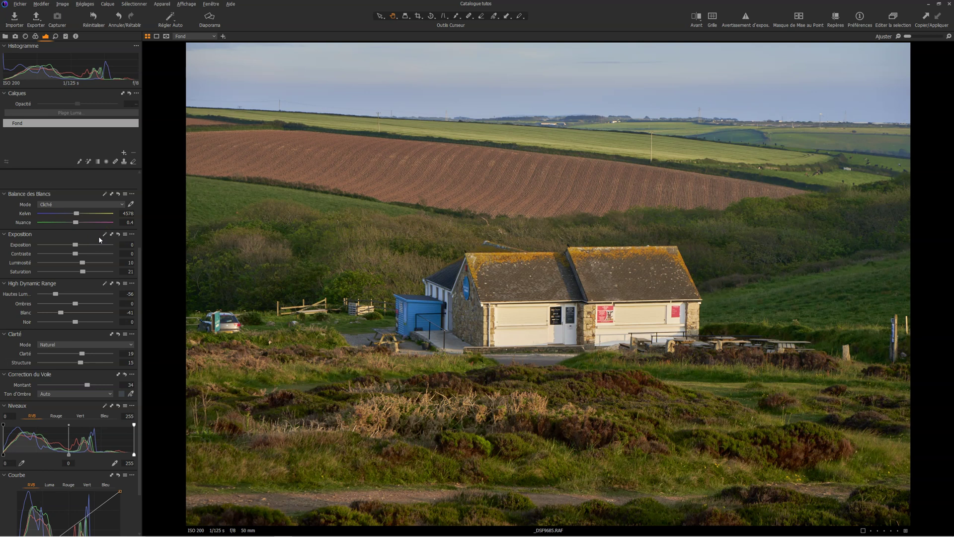
{"action": "left_click", "coordinate": [98, 222]}
Compare the full photo before and after all the adjustments.
{"action": "left_click", "coordinate": [245, 226]}
{"action": "key", "text": "y"}
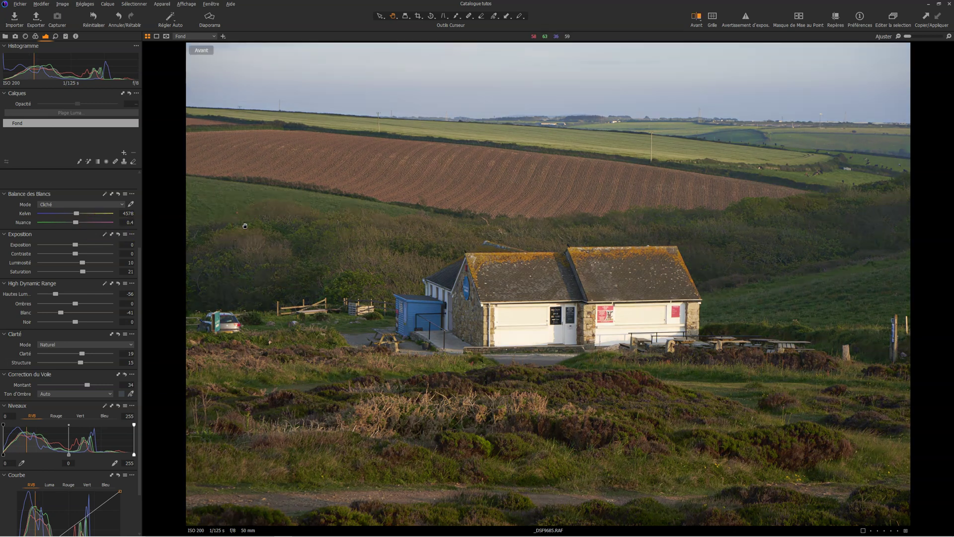
{"action": "key", "text": "y"}
{"action": "key", "text": "y"}
{"action": "key", "text": "y"}
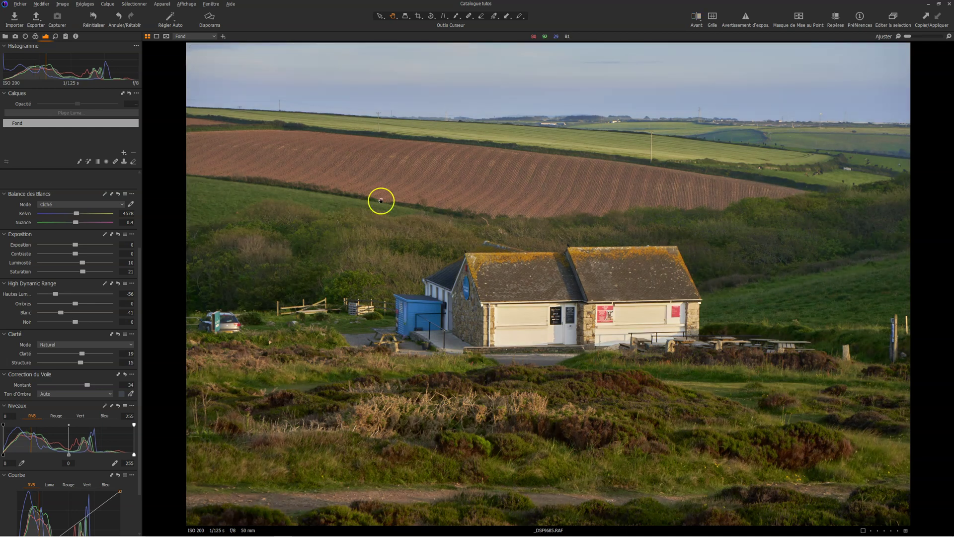
{"action": "left_click", "coordinate": [696, 19]}
{"action": "left_click", "coordinate": [696, 18]}
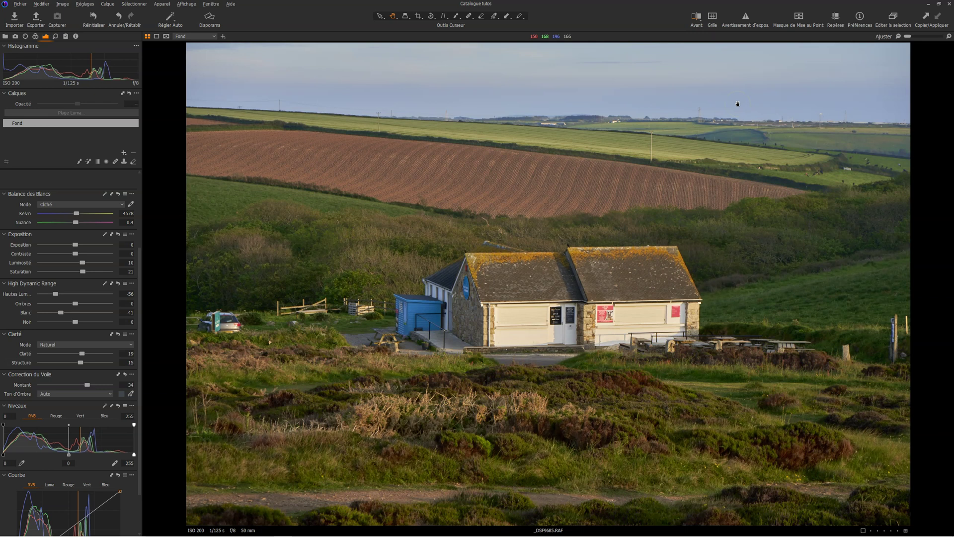
Compare before and after in split view, moving the divider across the building's roof, and turn the comparison off.
{"action": "key", "text": "y"}
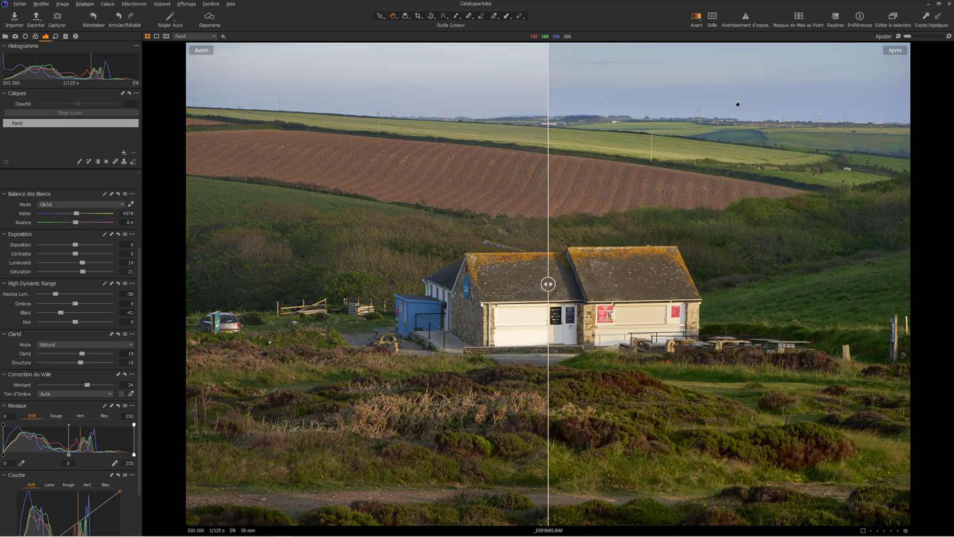
{"action": "left_click_drag", "start_coordinate": [548, 284], "coordinate": [625, 206]}
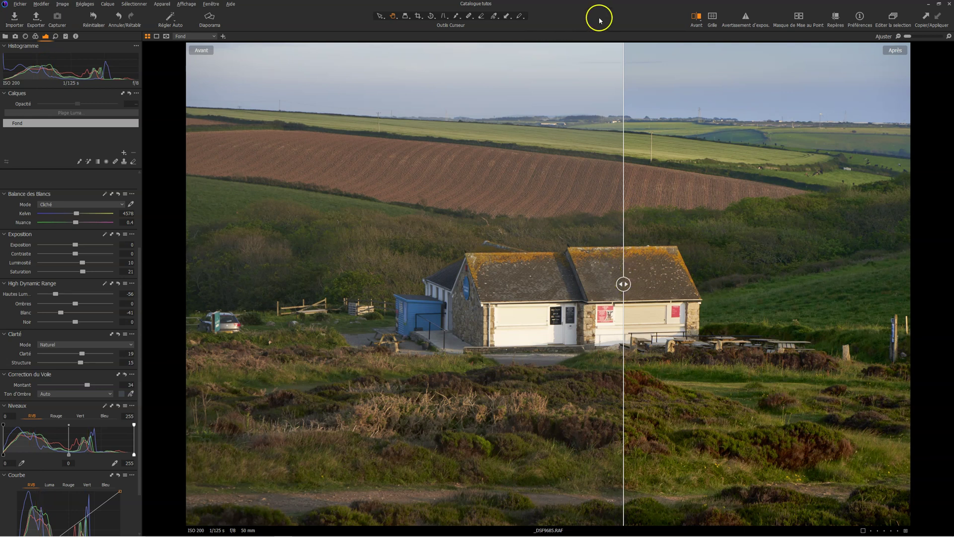
{"action": "left_click", "coordinate": [695, 18]}
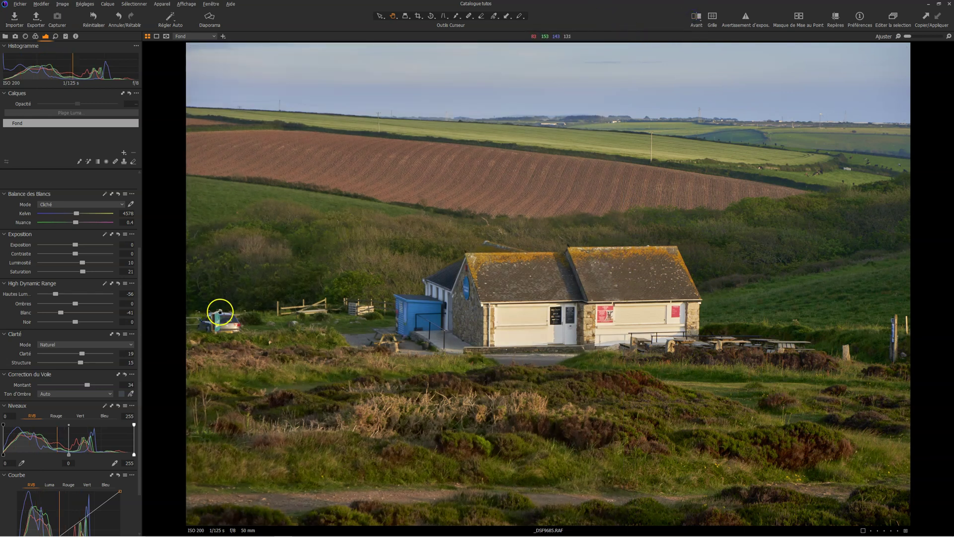